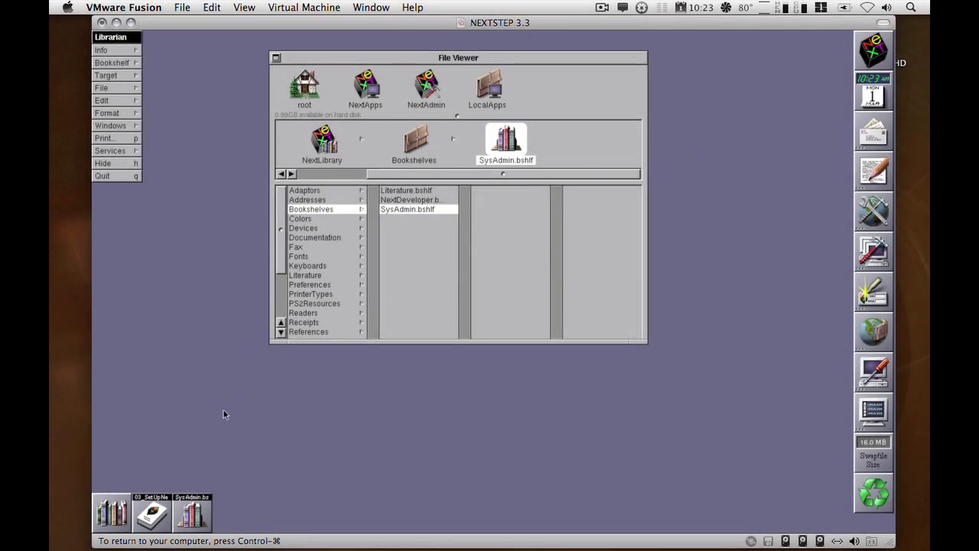
Step: Reopen the SysAdmin Manual's NetInfo chapter, shift it slightly left, and miniaturize it again
double_click(163, 516)
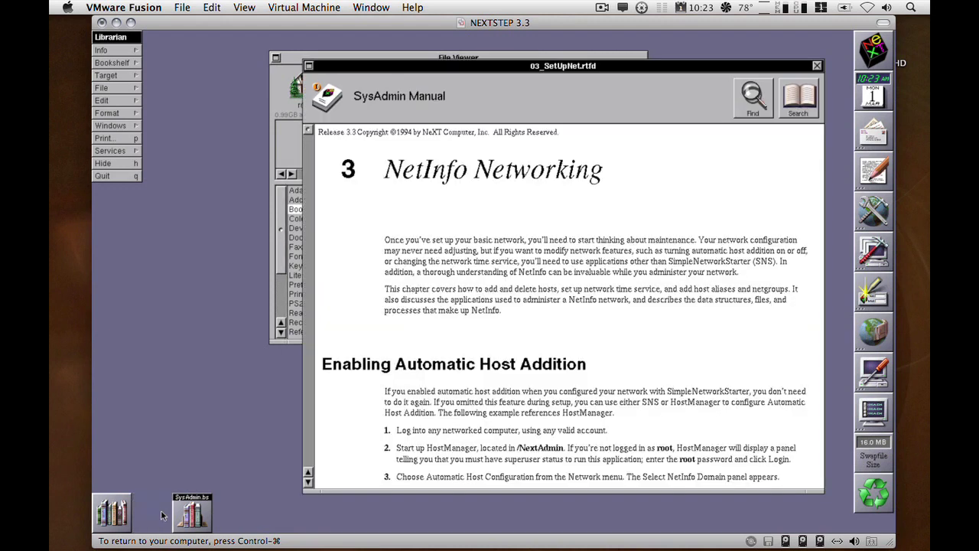
left_click_drag(579, 72, 568, 71)
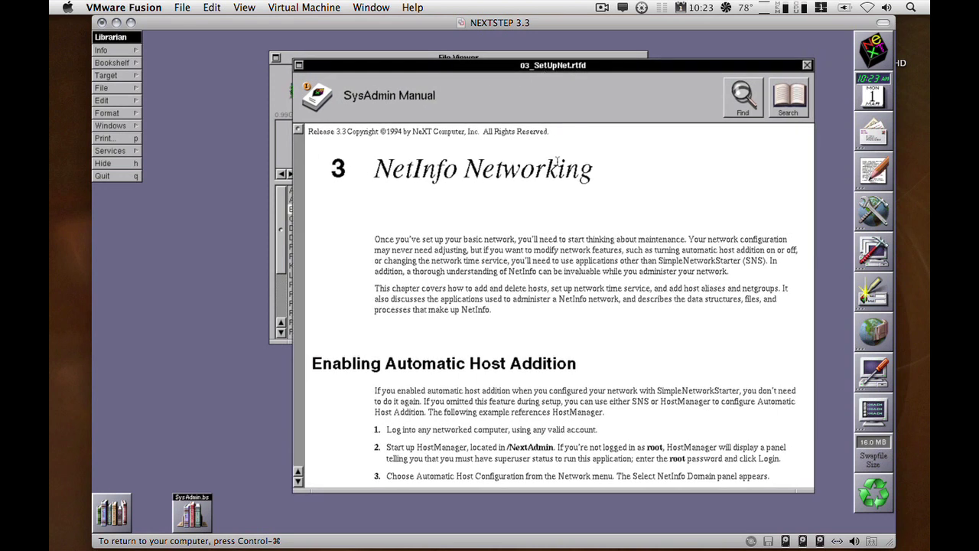
left_click(299, 65)
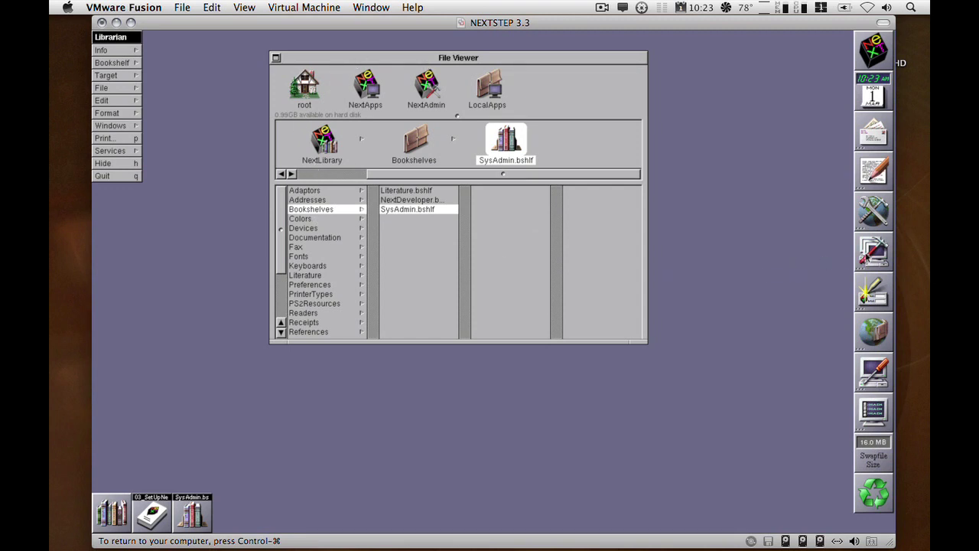
Step: Launch HostManager from the NextAdmin folder and create a new host record
mouse_move(423, 98)
left_mouse_down()
mouse_move(418, 114)
mouse_move(422, 103)
left_mouse_up()
left_click(413, 209)
double_click(511, 150)
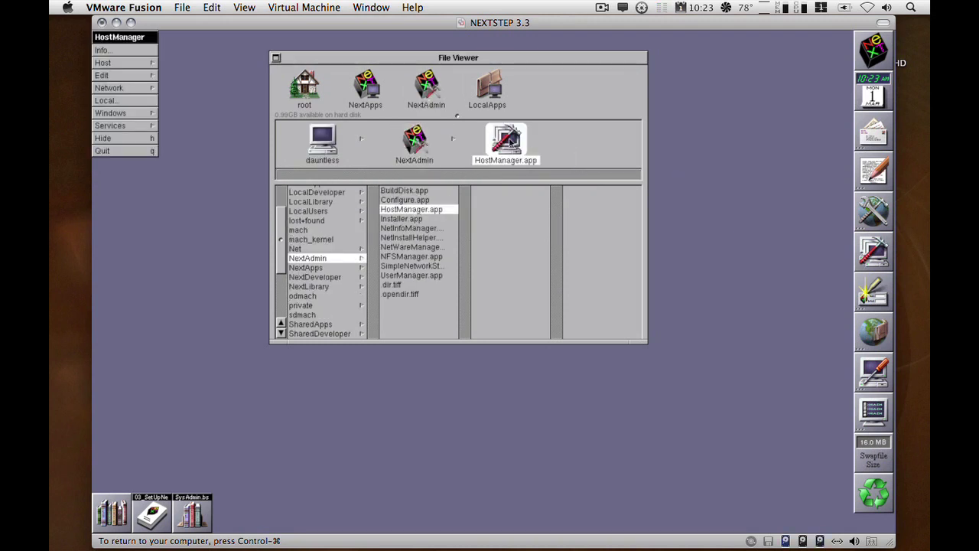
left_click(144, 66)
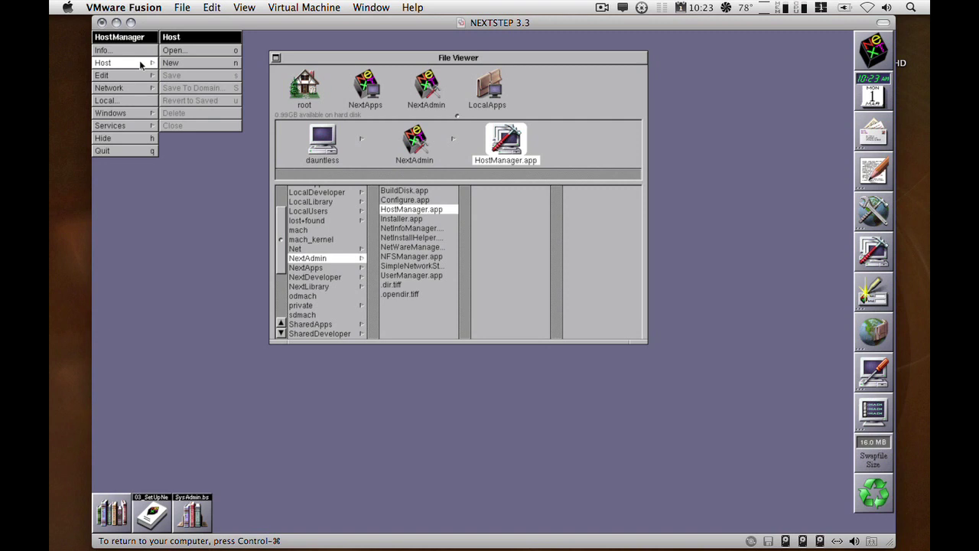
left_click(173, 63)
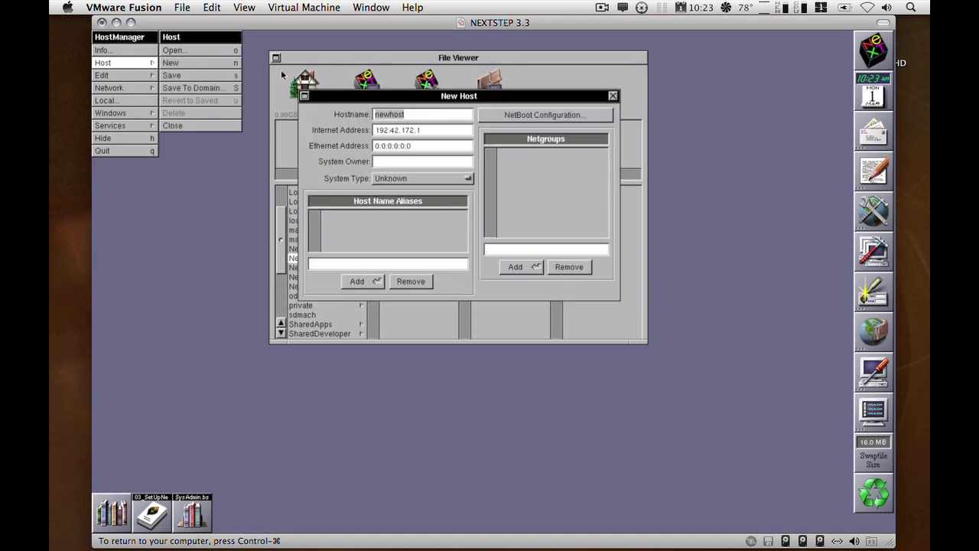
Step: Enter hostname nextcube and Internet address 192.168.1.172, advancing to the Ethernet Address field
left_click_drag(381, 99, 364, 116)
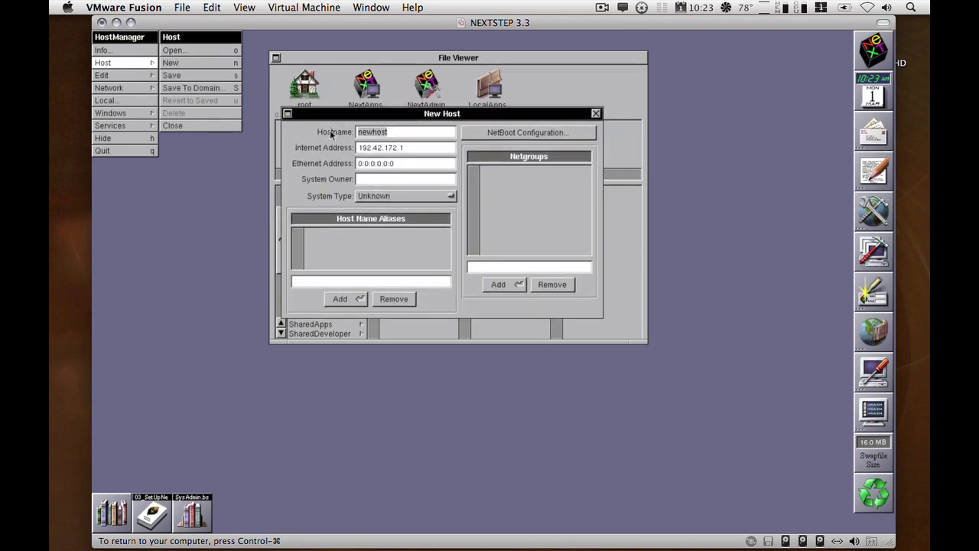
type("nextcube")
key("Tab")
type("192.168.1")
type(".172")
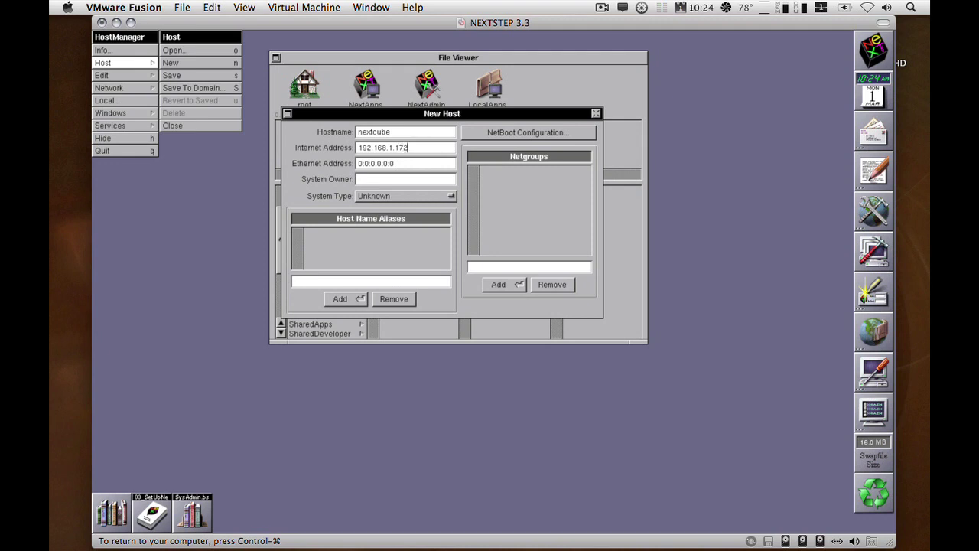
key("Tab")
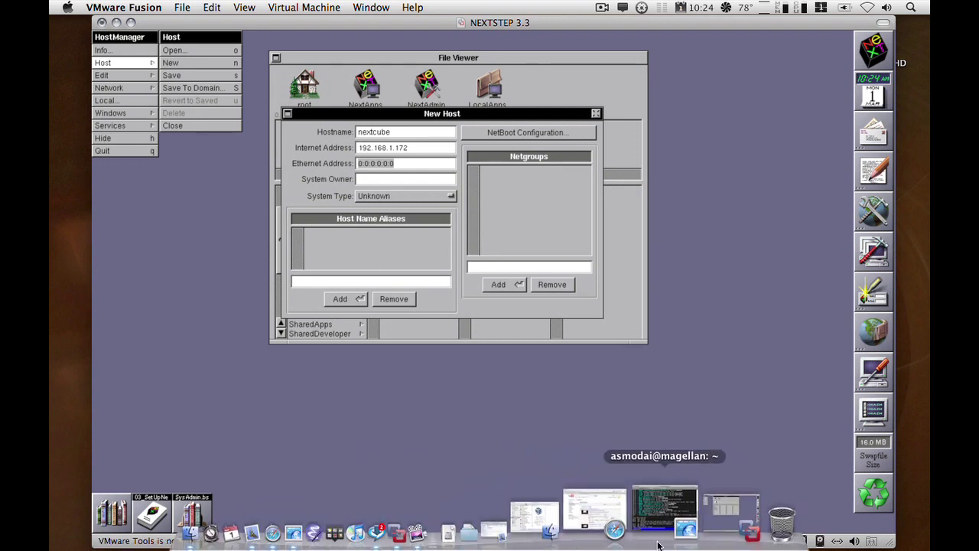
Step: On the OPENSTEP VM, open /usr/adm/messages in vi from a new Terminal shell
left_click(655, 509)
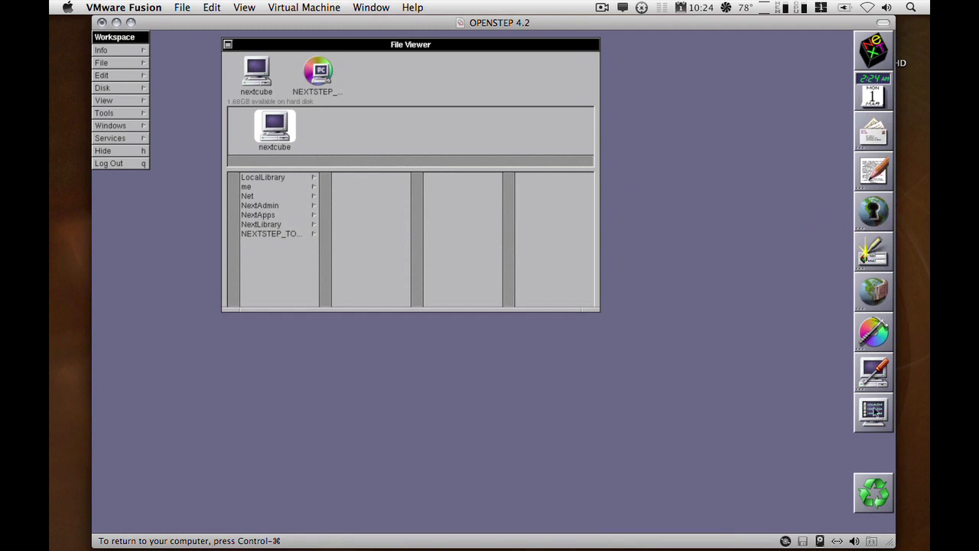
double_click(875, 410)
left_click_drag(104, 63, 175, 63)
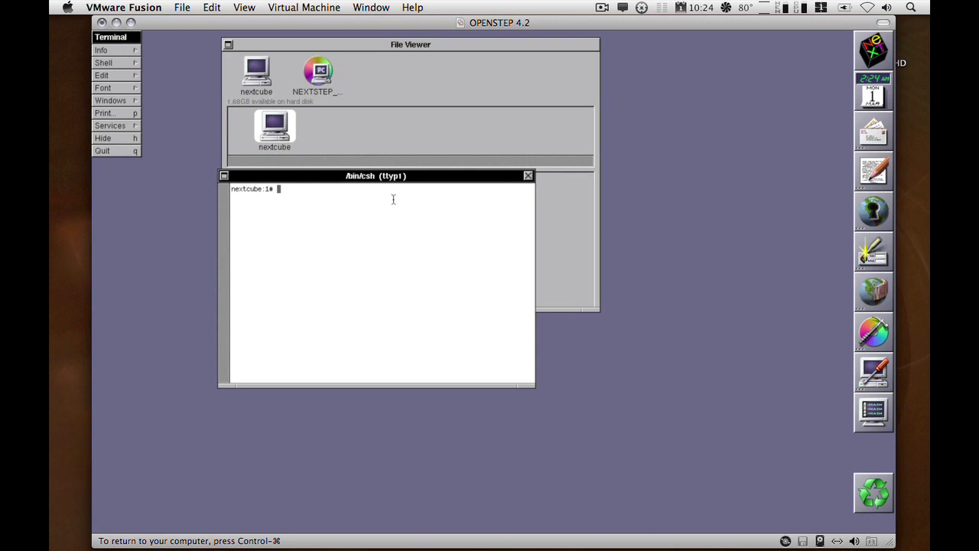
type("vi /usr/adm/messages")
key("Return")
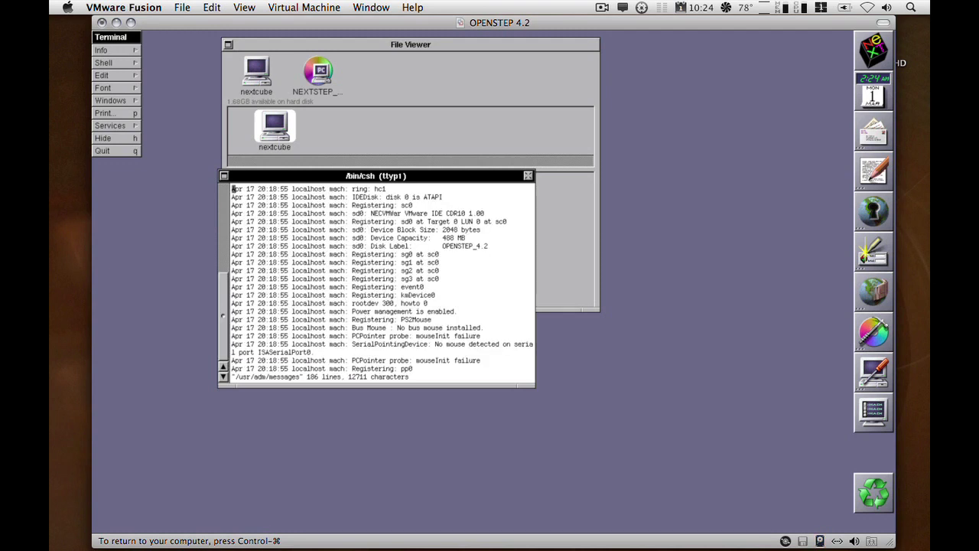
Step: Jump to the log's end and move to the en0 line showing Ethernet address 00:0c:29:a3:dc:2b
type(":$")
key("Return")
key("k")
key("k")
key("k")
key("k")
key("k")
key("k")
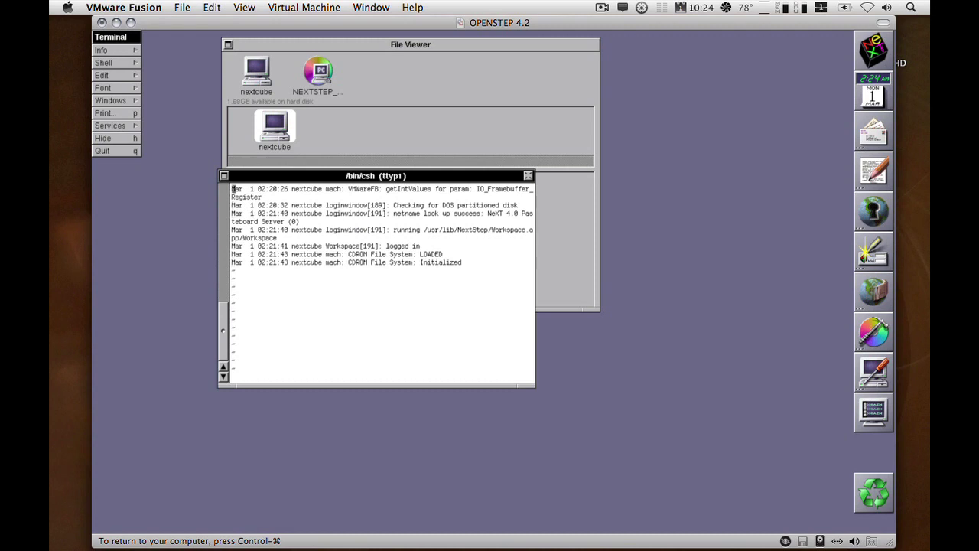
key("k")
key("k")
key("k")
key("k")
key("k")
key("k")
key("k")
key("k")
key("k")
key("k")
key("k")
key("k")
key("k")
key("k")
key("k")
key("k")
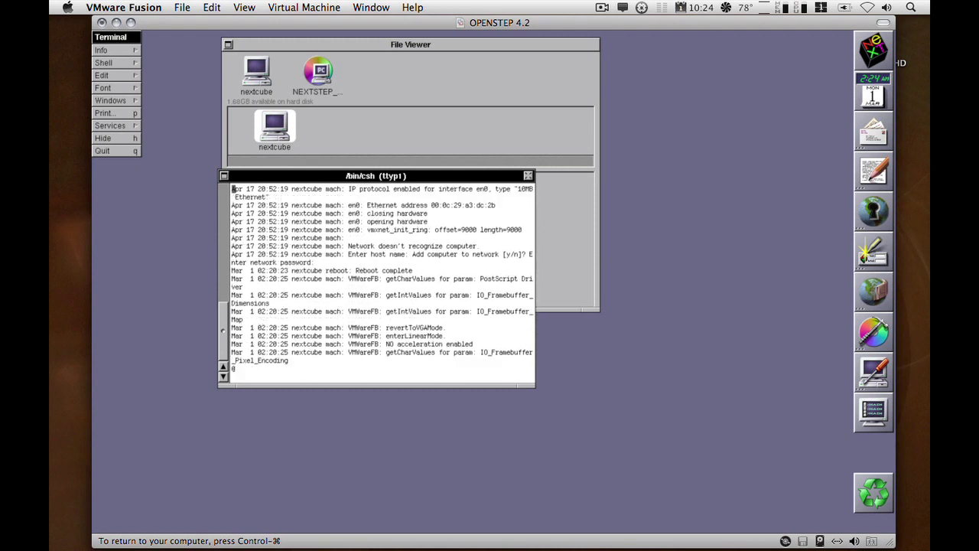
key("k")
key("k")
key("k")
key("j")
key("j")
key("j")
key("j")
key("j")
key("l")
key("l")
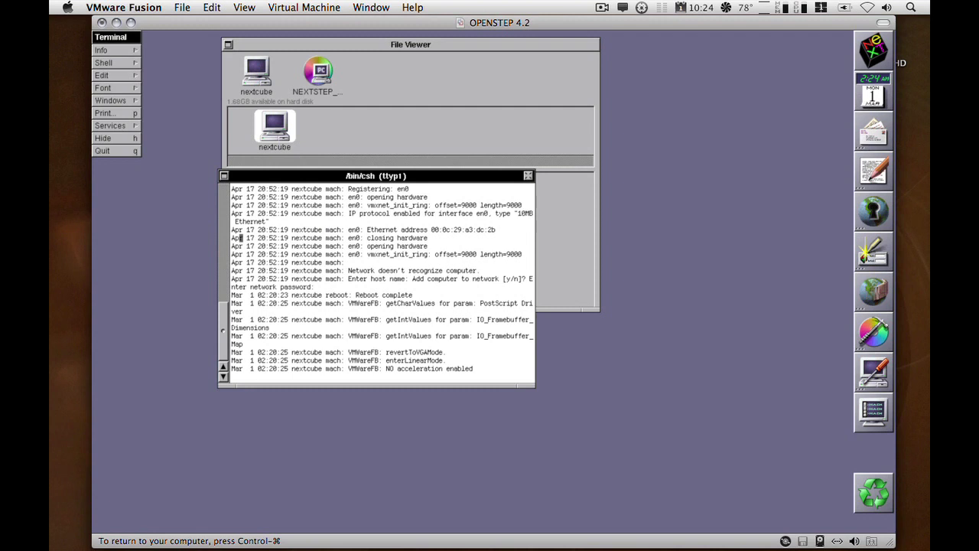
key("l")
key("l")
key("l")
key("l")
key("l")
key("l")
key("k")
key("l")
key("l")
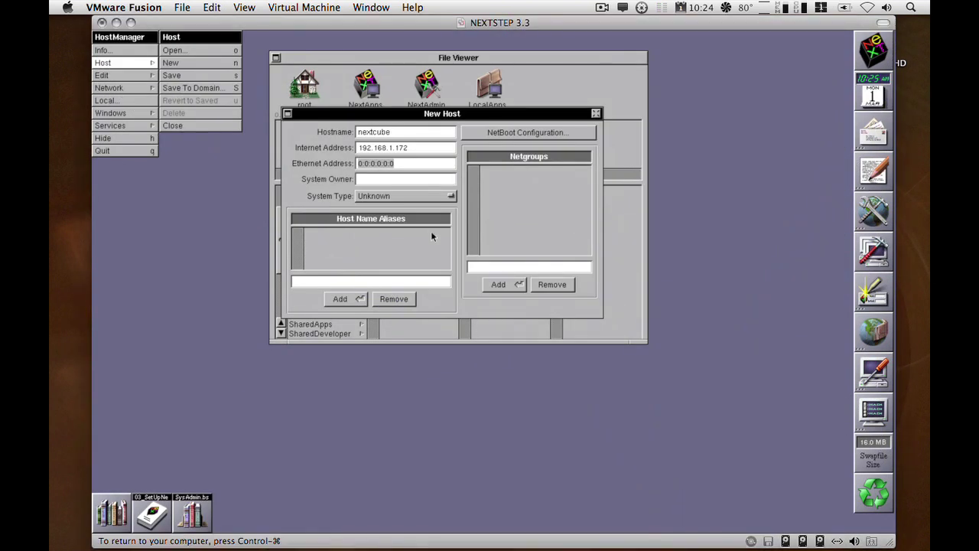
Step: Replace the Ethernet Address with a first attempt, 0:C:29:A3:DC:26
left_click_drag(424, 113, 432, 122)
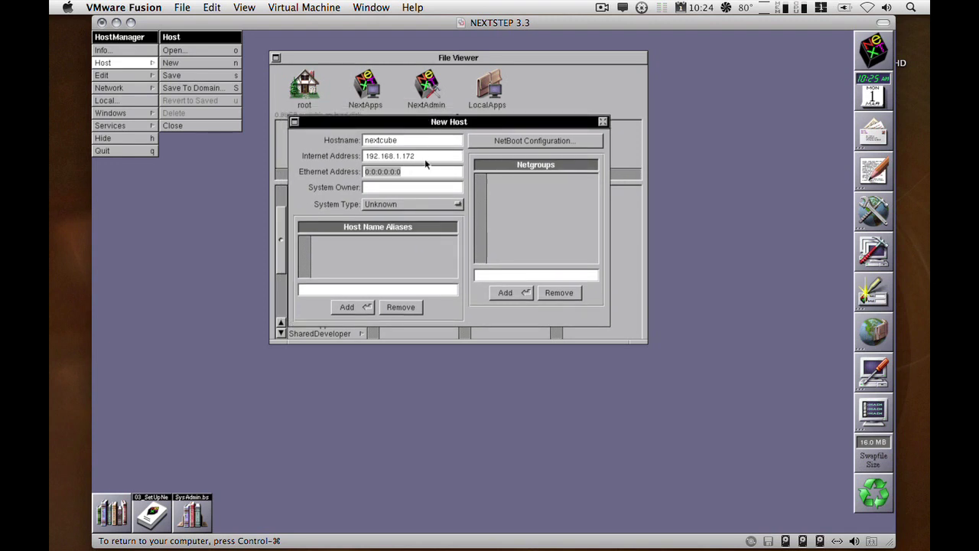
left_click_drag(410, 172, 353, 174)
type("00:0c")
key("BackSpace")
key("BackSpace")
key("BackSpace")
key("BackSpace")
key("BackSpace")
type("0:C:29:A3:DC:26")
Step: Recheck the address on the OPENSTEP VM and correct it to 0:C:29:A3:DC:2B
key("ctrl+super")
mouse_move(589, 528)
left_click(679, 527)
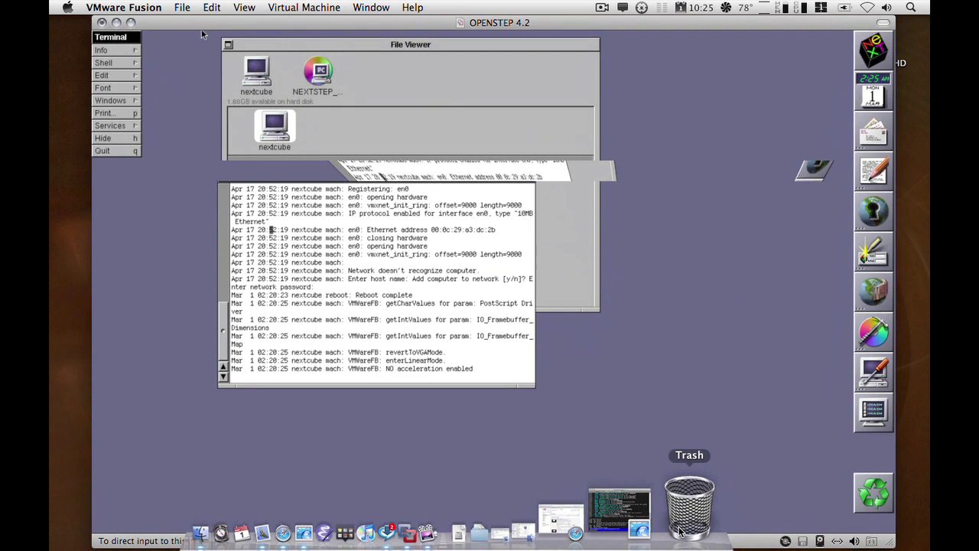
left_click(498, 304)
key("ctrl+super")
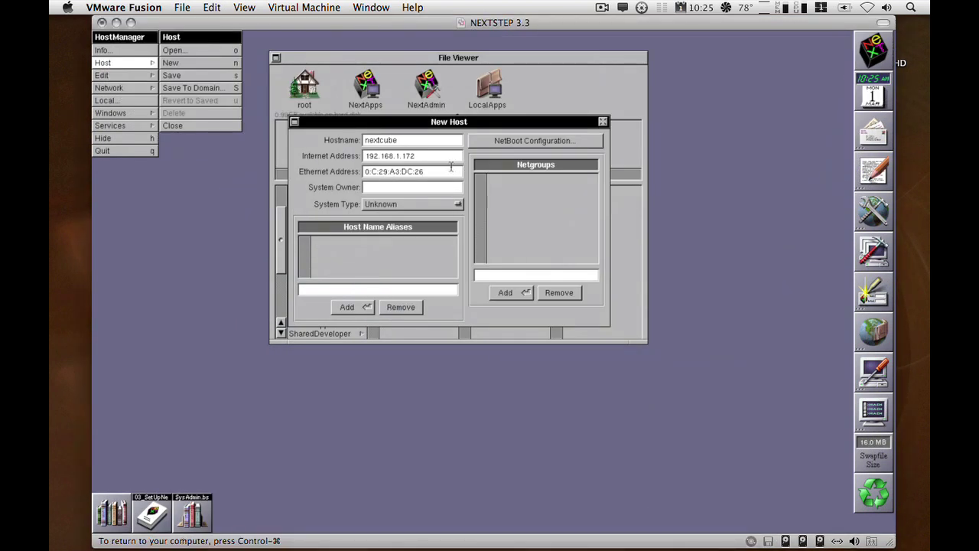
left_click(451, 169)
key("BackSpace")
type("B")
Step: Fill in the system owner's name, set type NeXTstation Color, and save to the root NetInfo domain
left_click(439, 188)
type("Steve Jobs")
left_click_drag(382, 206, 415, 181)
left_click(544, 272)
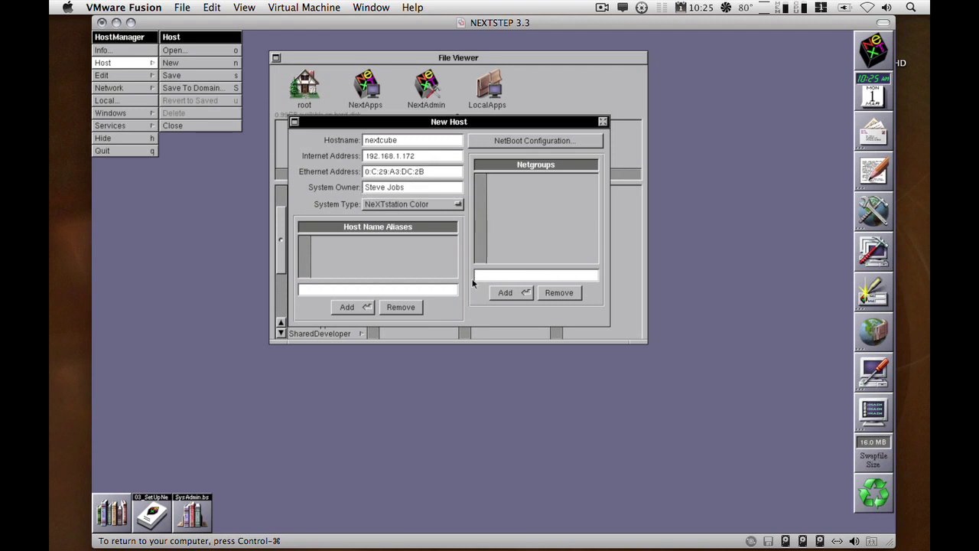
left_click(417, 286)
left_click(208, 76)
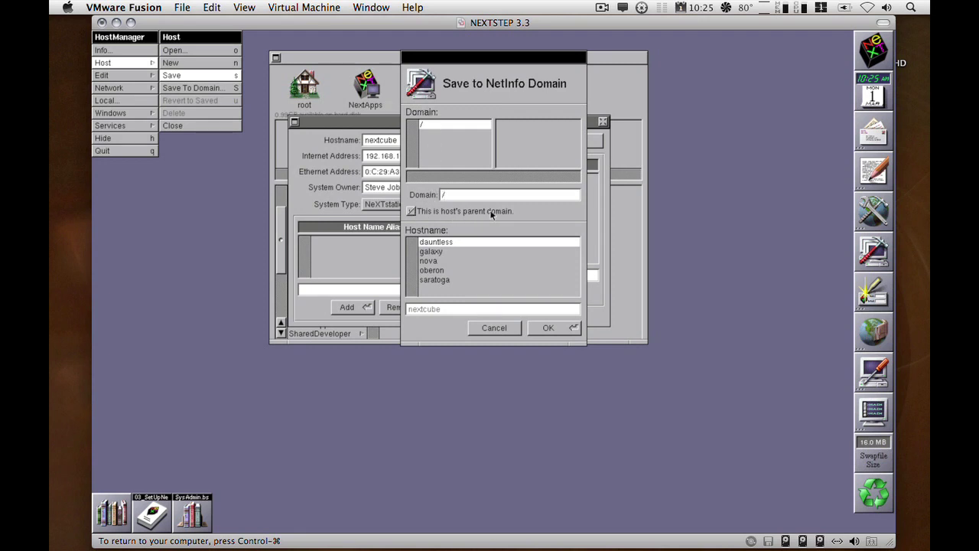
left_click(535, 331)
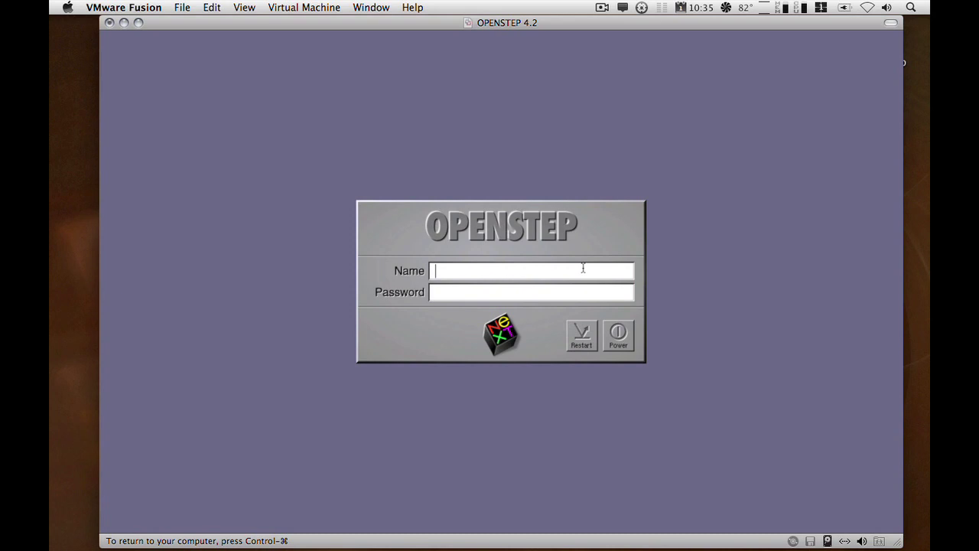
Step: Enter root as the login name on the OPENSTEP login panel and move on to the password
type("root")
key("Return")
key("Return")
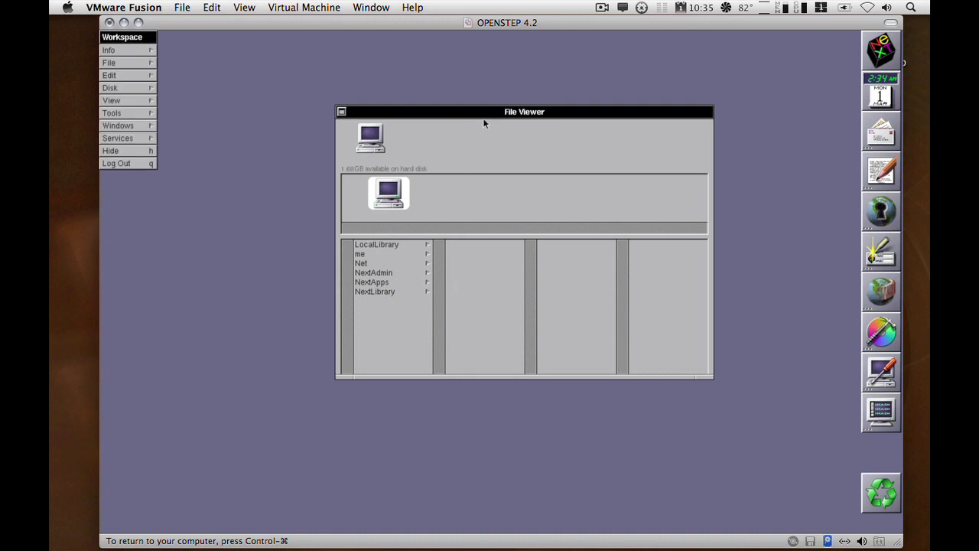
Step: Launch SimpleNetworkStarter and review its NetInfo options without changing them
left_click_drag(487, 115, 482, 79)
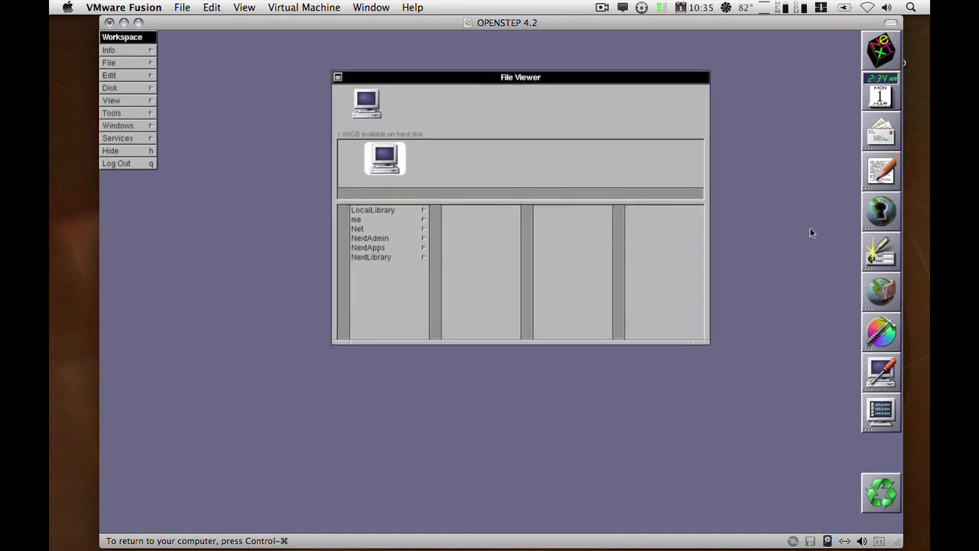
double_click(876, 222)
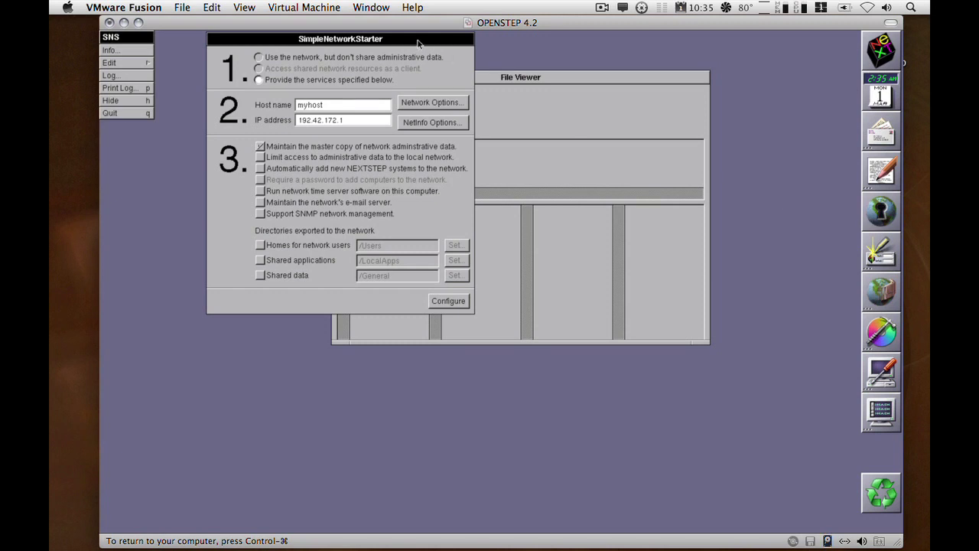
left_click_drag(418, 42, 575, 130)
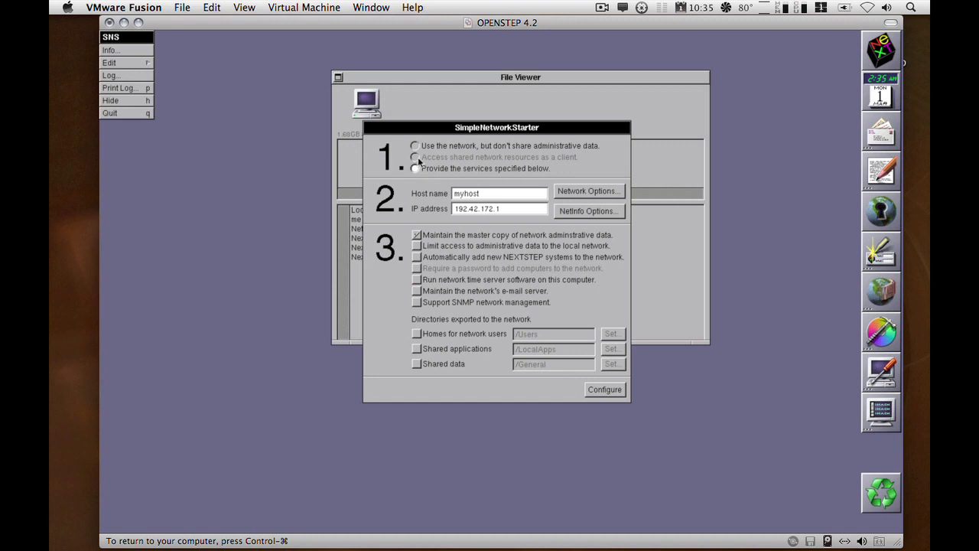
left_click(578, 210)
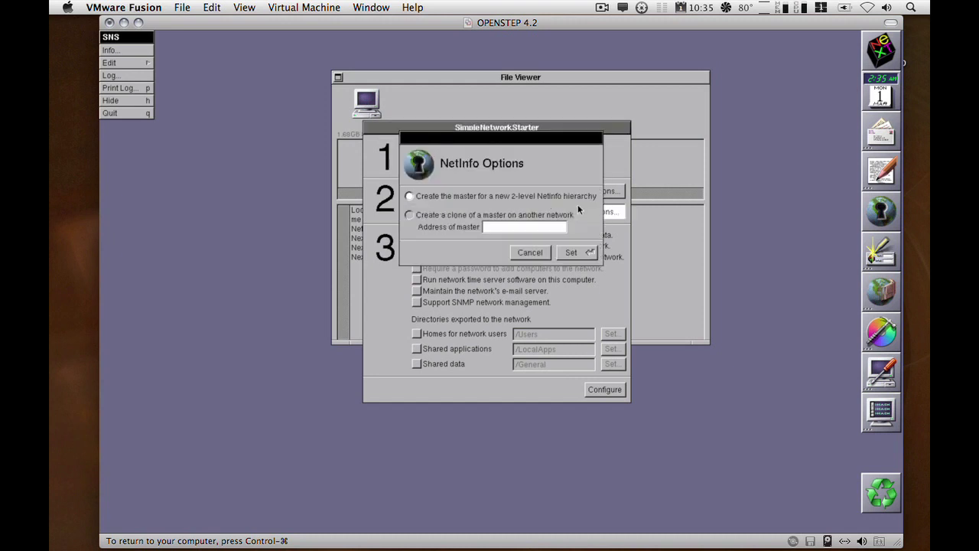
left_click(531, 252)
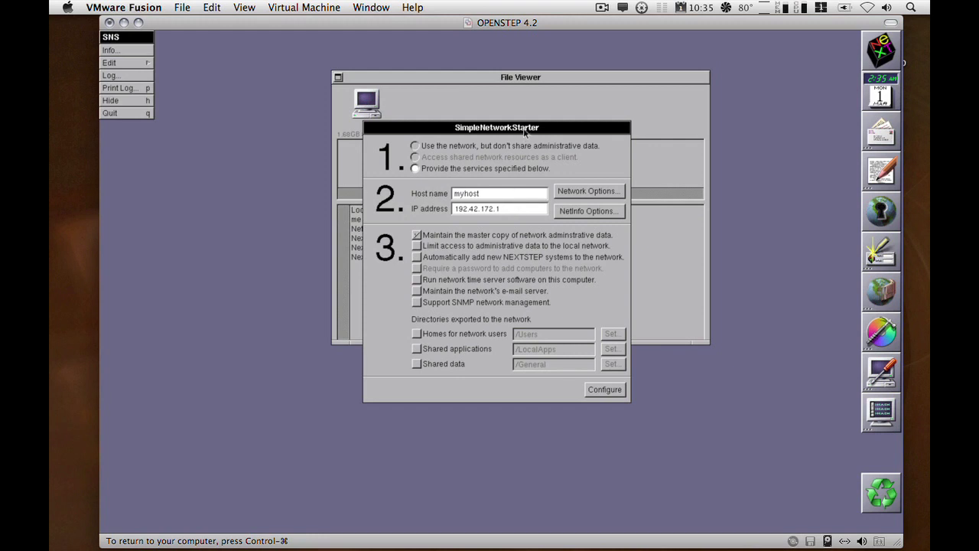
Step: Replace host name myhost with nextcube and begin the IP address as 192.168.1
left_click_drag(525, 132, 506, 134)
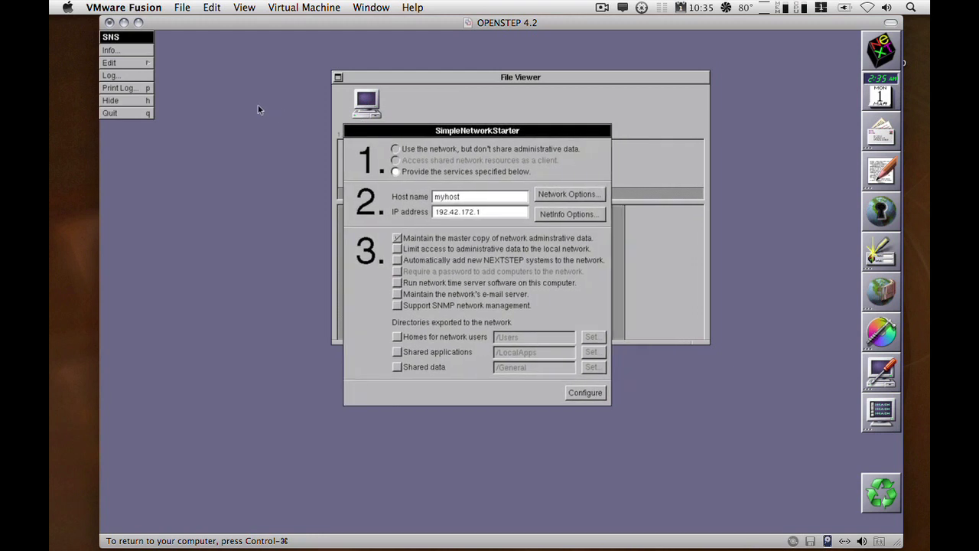
double_click(499, 196)
type("nextcube")
key("Tab")
type("192.168.1")
key("ctrl+super")
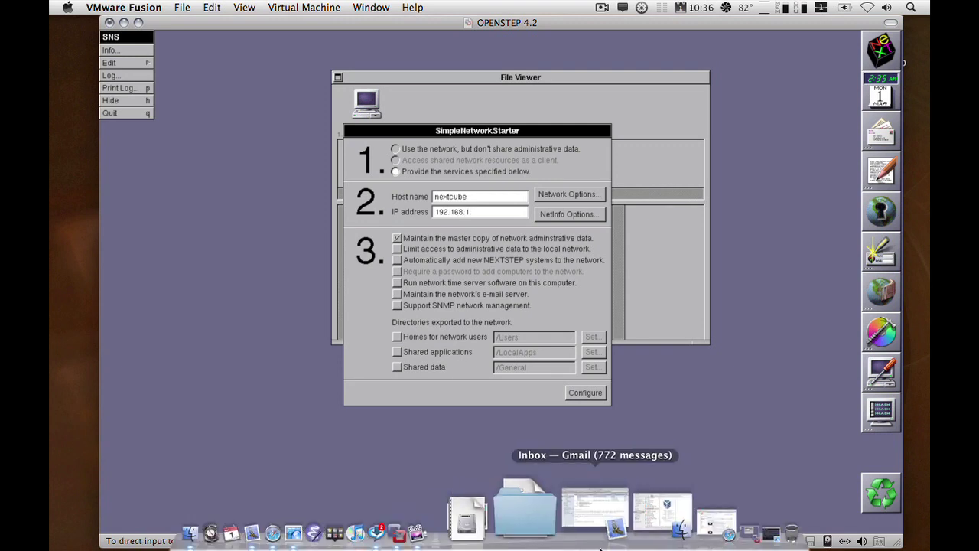
Step: Glance at the NEXTSTEP 3.3 machine, then complete the IP address as 192.168.1.172
left_click(652, 544)
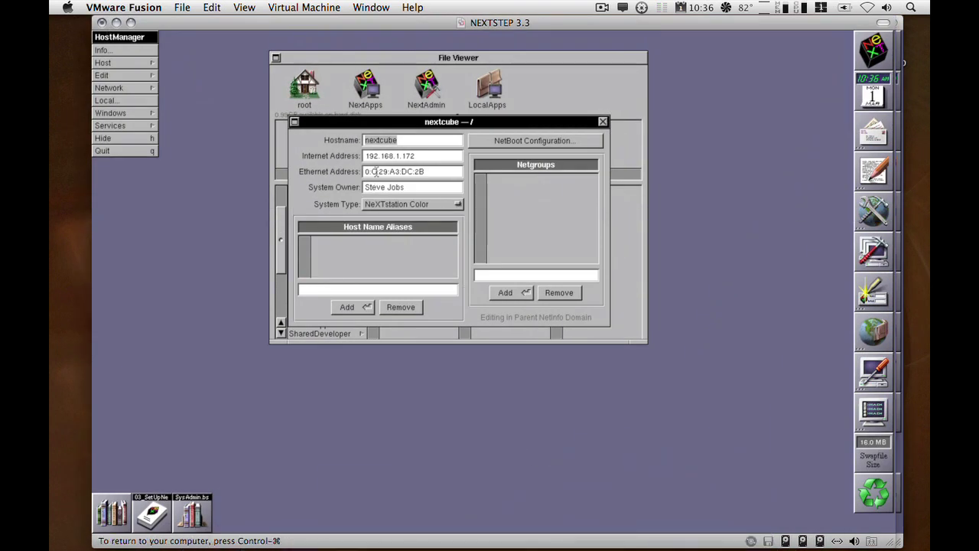
left_click(116, 22)
left_click(510, 212)
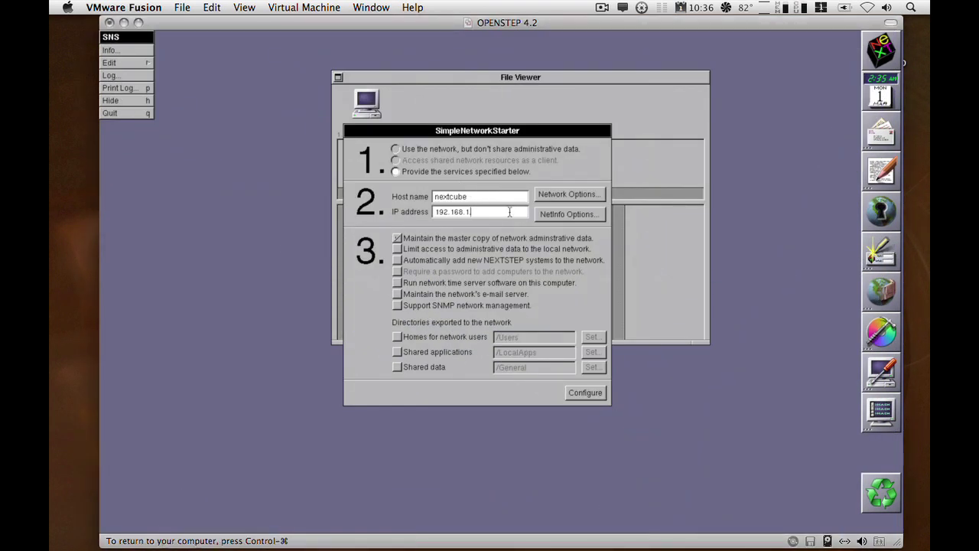
type(".172")
Step: In network options, switch to a fixed router address of 192.168.1.254
left_click(566, 214)
left_click(546, 255)
left_click(566, 194)
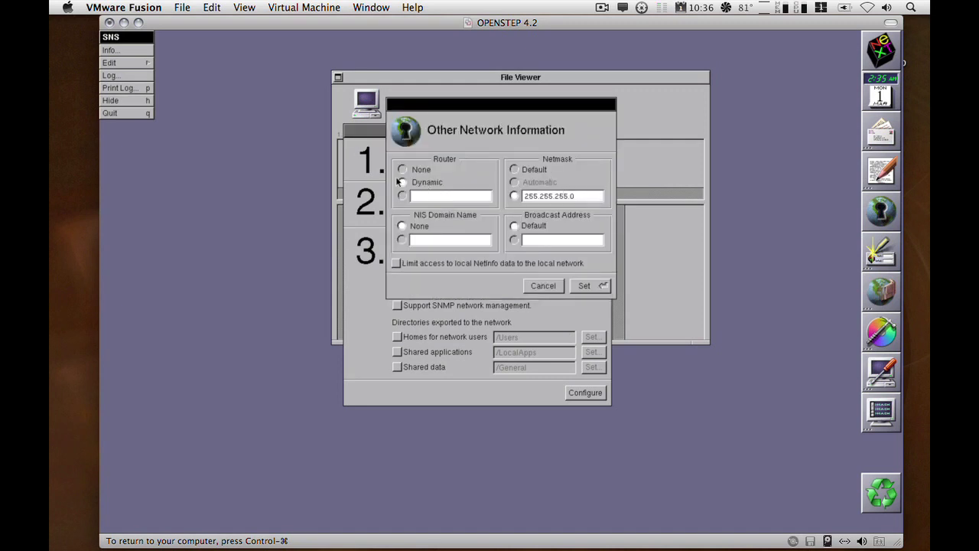
left_click(402, 195)
left_click(453, 197)
type("192.168.1.254")
Step: Apply the router settings and untick maintaining the master administrative data copy, accepting the warning
left_click(583, 288)
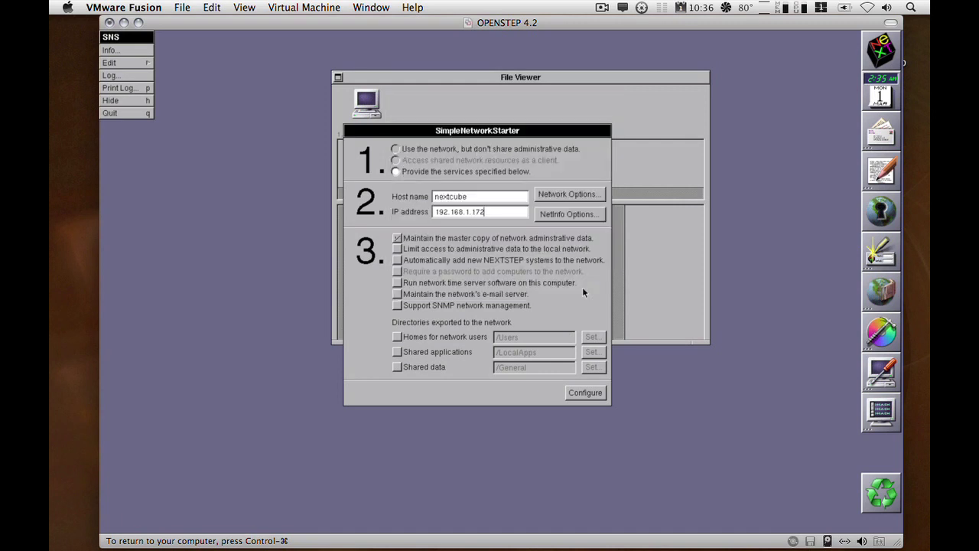
left_click(397, 237)
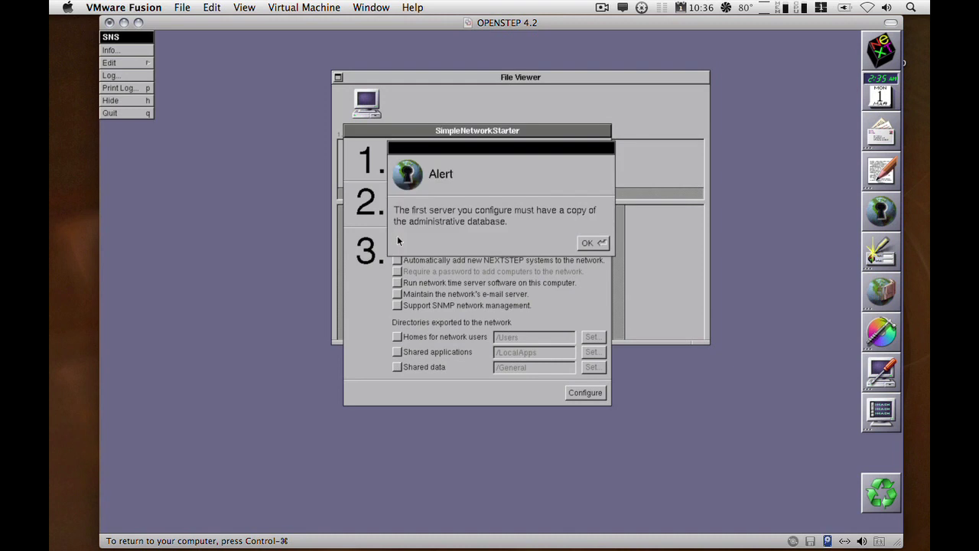
left_click(587, 242)
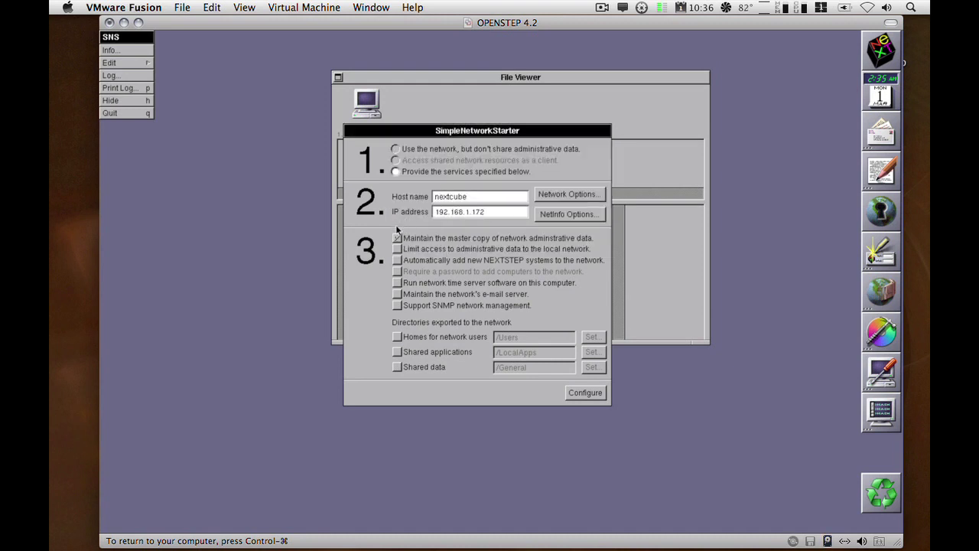
Step: Choose 'Use the network, but don't share administrative data' and configure, confirming the network connection
left_click(395, 148)
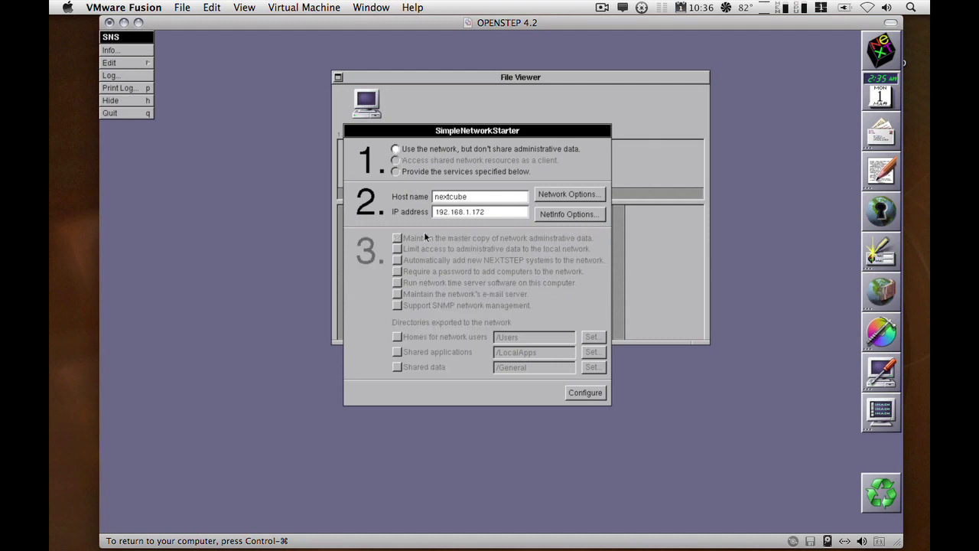
left_click(586, 398)
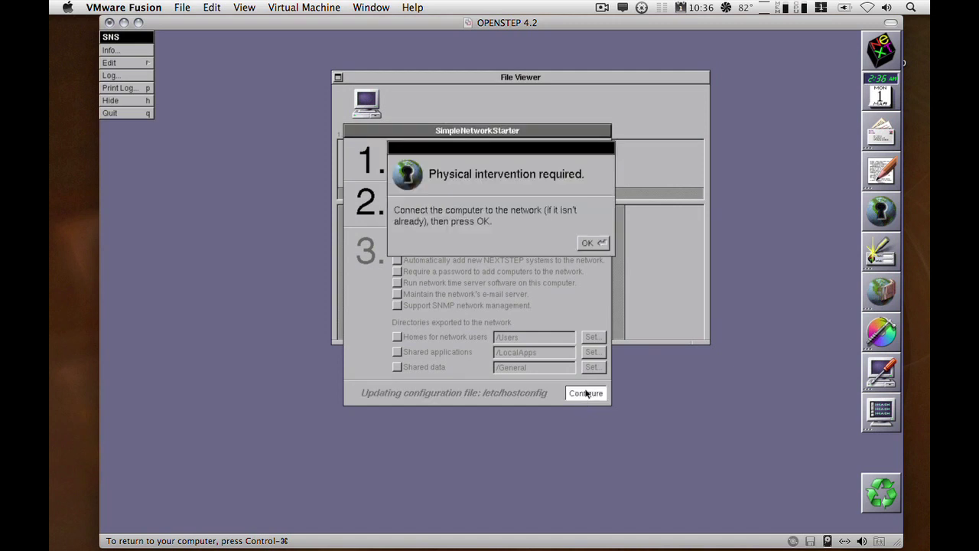
left_click(591, 243)
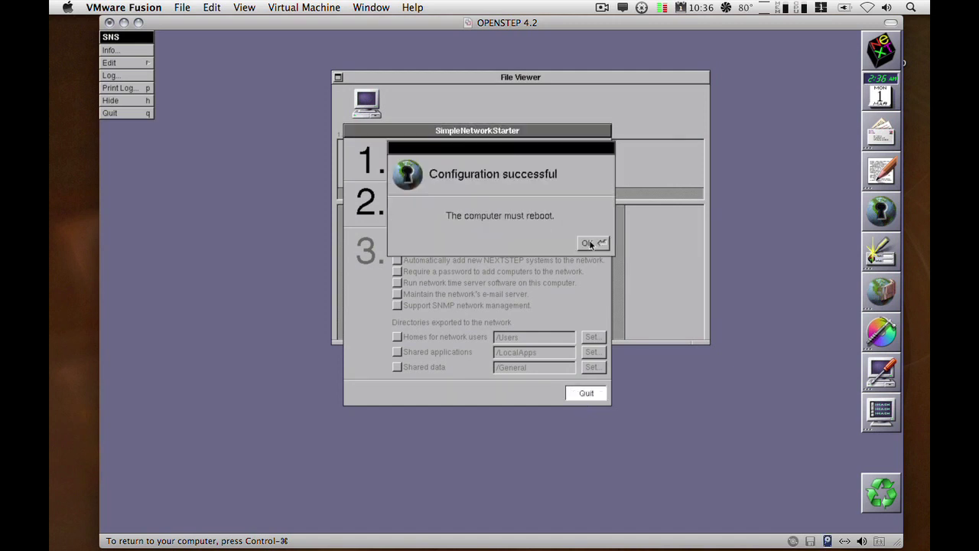
Step: Accept the required reboot, then launch HostManager from the File Viewer
left_click(591, 243)
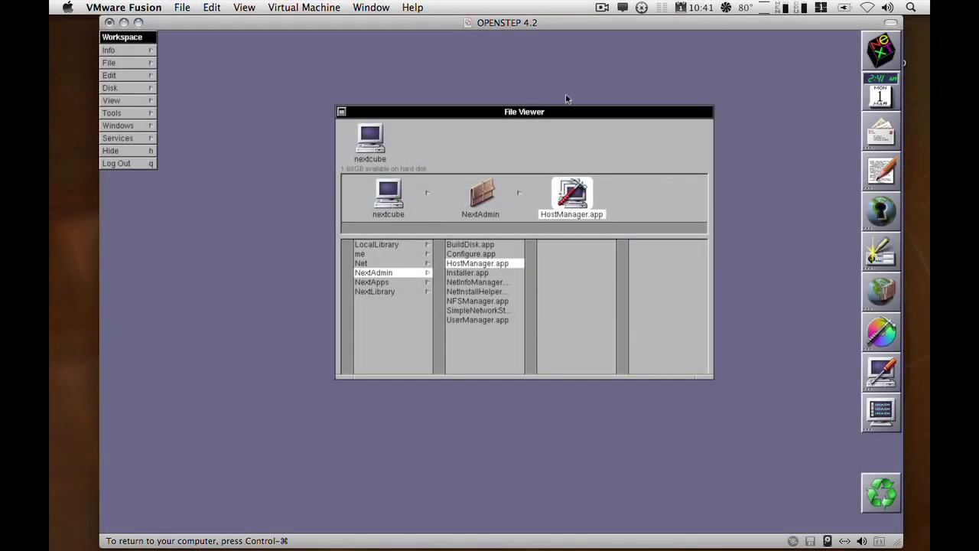
left_click_drag(559, 110, 559, 97)
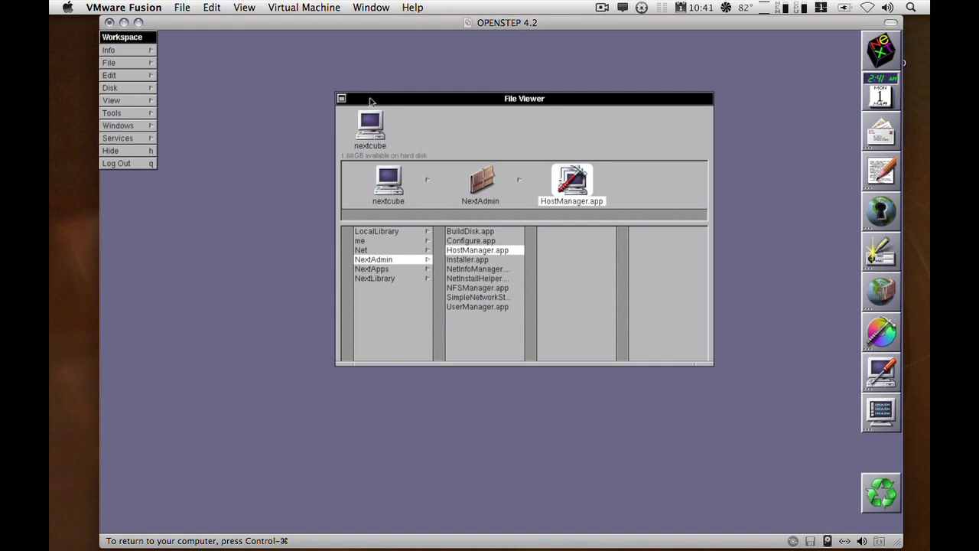
left_click_drag(370, 99, 363, 97)
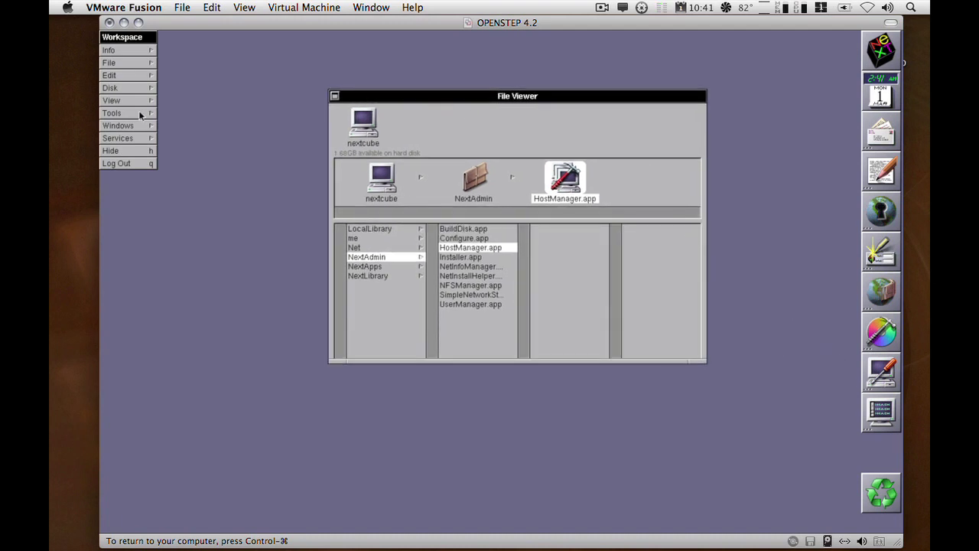
double_click(569, 189)
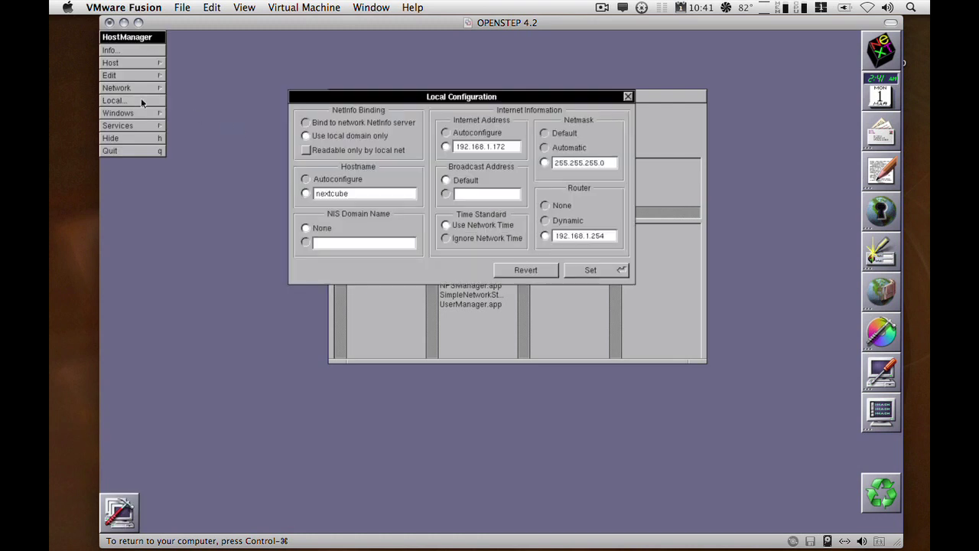
Step: Bind nextcube to the network NetInfo server, apply it, and reboot immediately
left_click(305, 123)
left_click(589, 267)
left_click(586, 248)
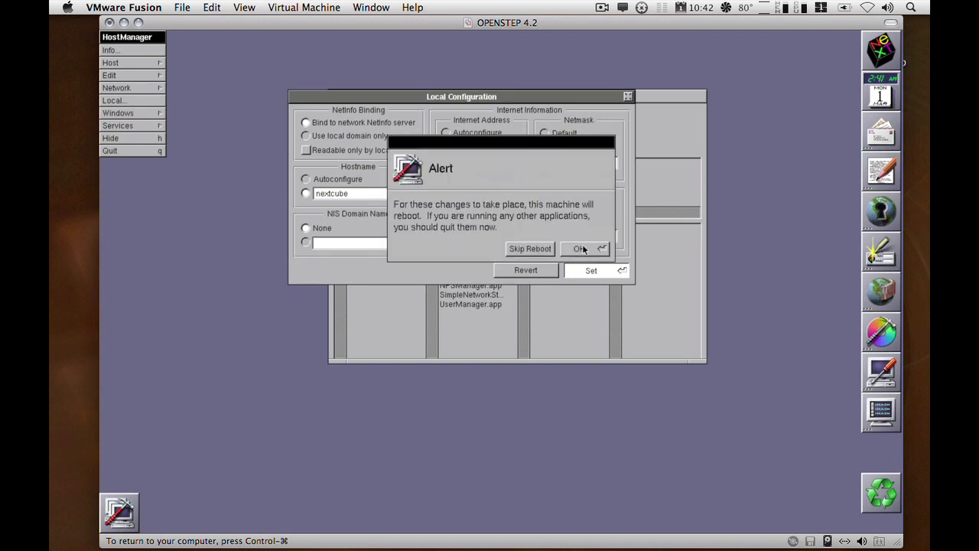
left_click(570, 250)
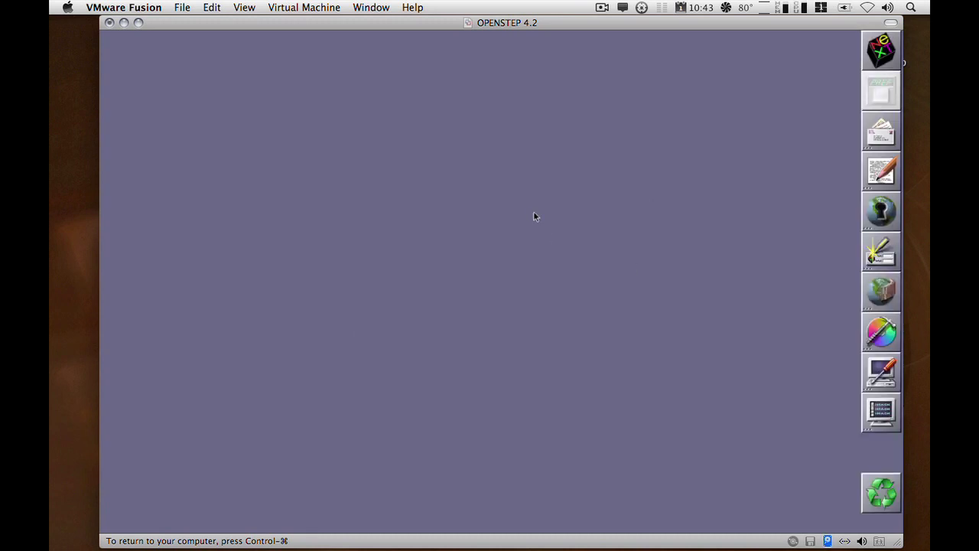
Step: Browse /Net exports: nova and its Users folder, dauntless, then back to nova
left_click(404, 263)
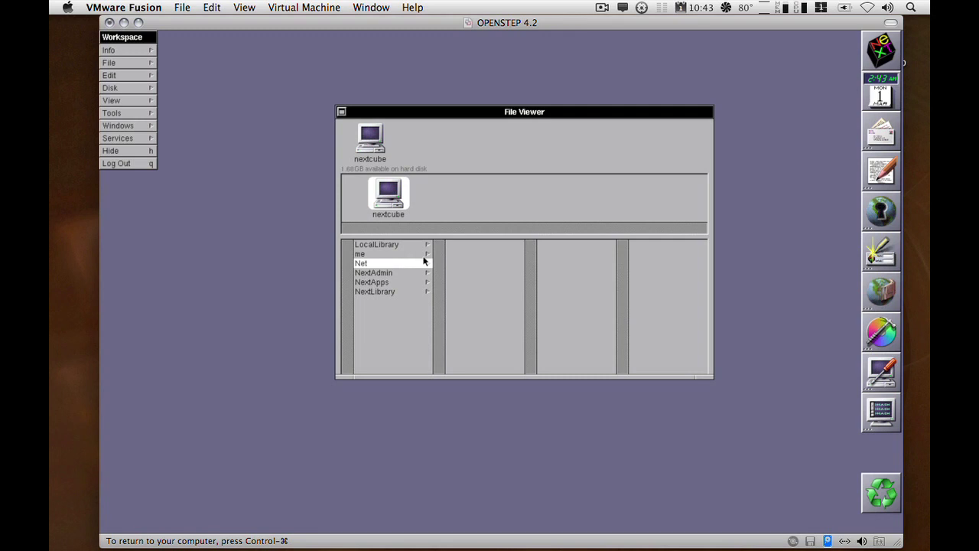
left_click(488, 254)
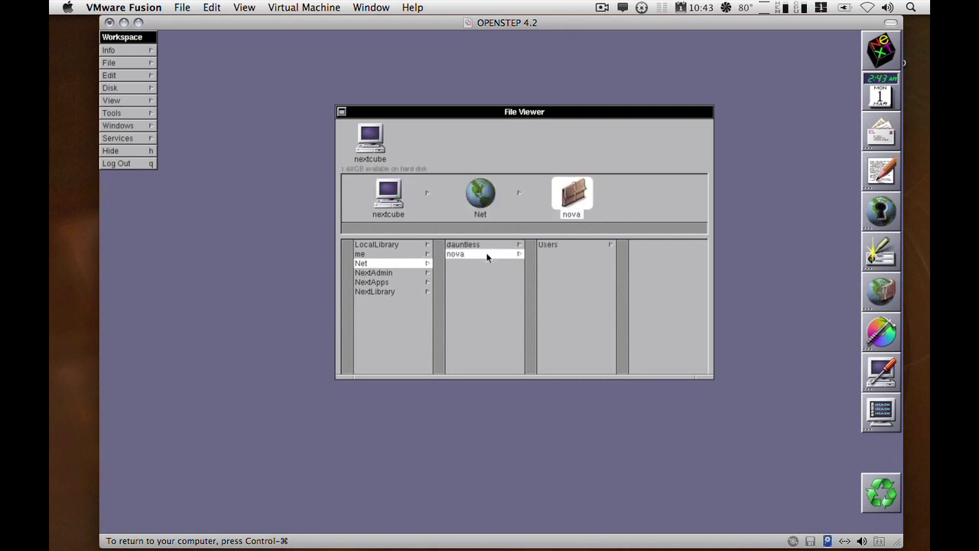
left_click(567, 245)
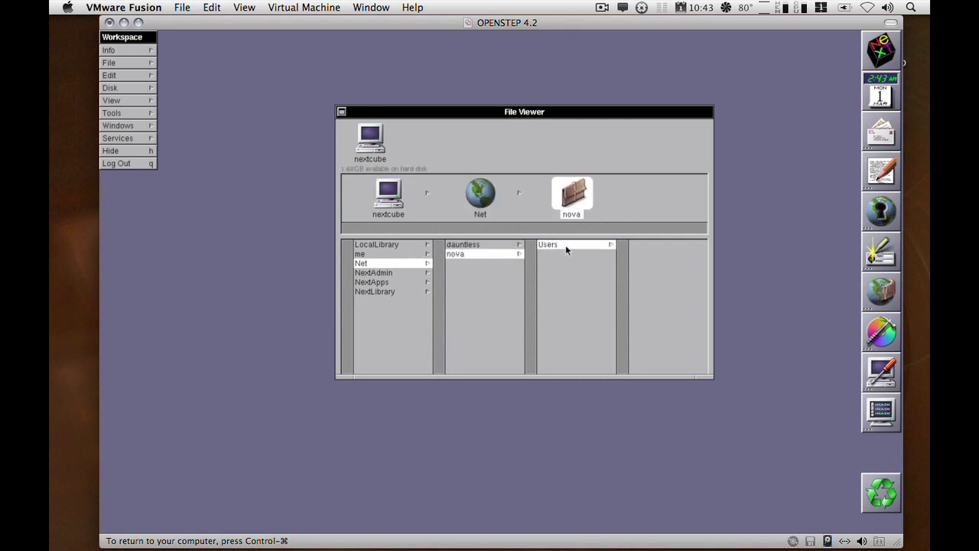
left_click(512, 245)
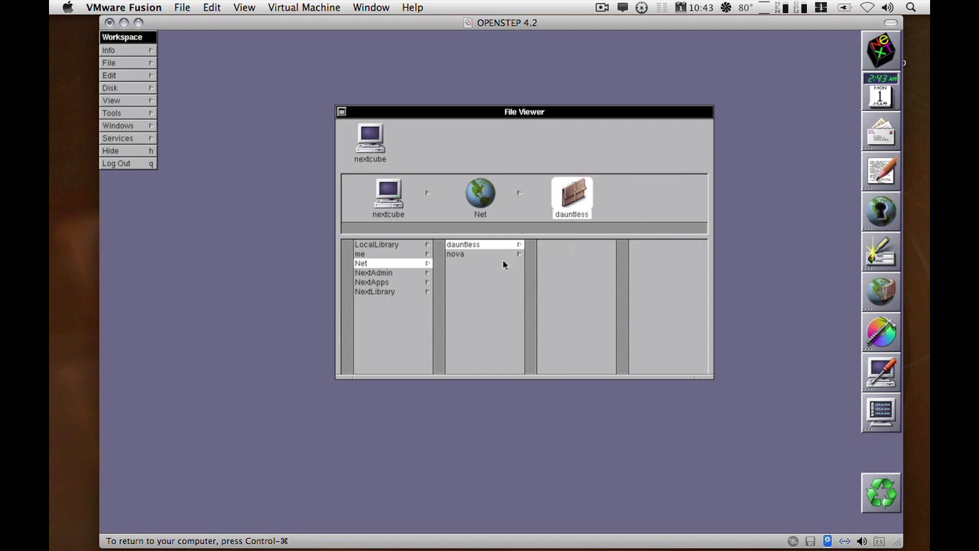
left_click(493, 254)
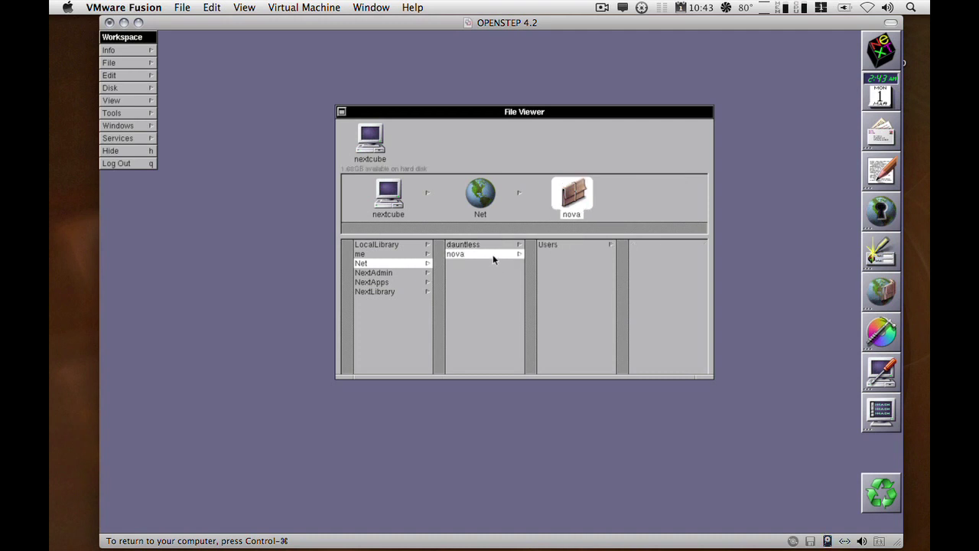
left_click_drag(508, 117, 497, 104)
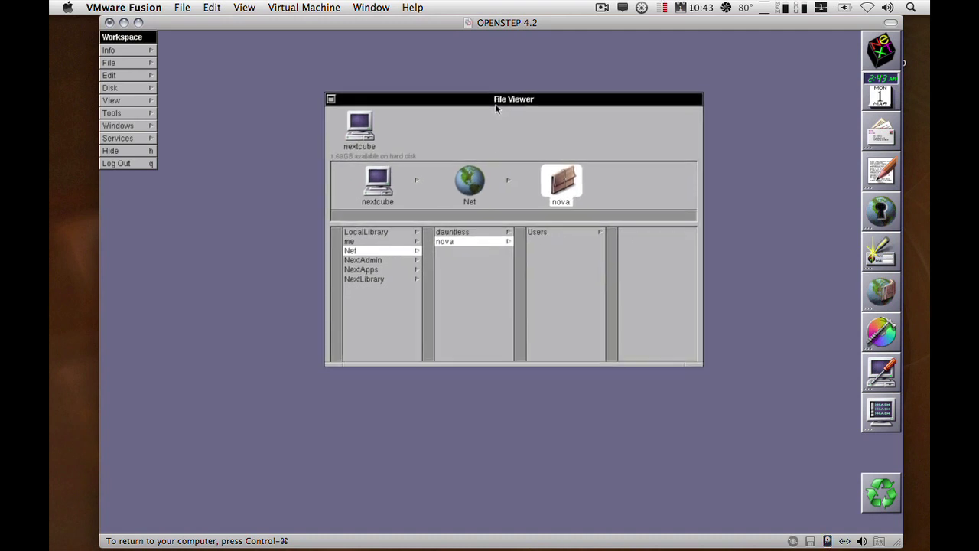